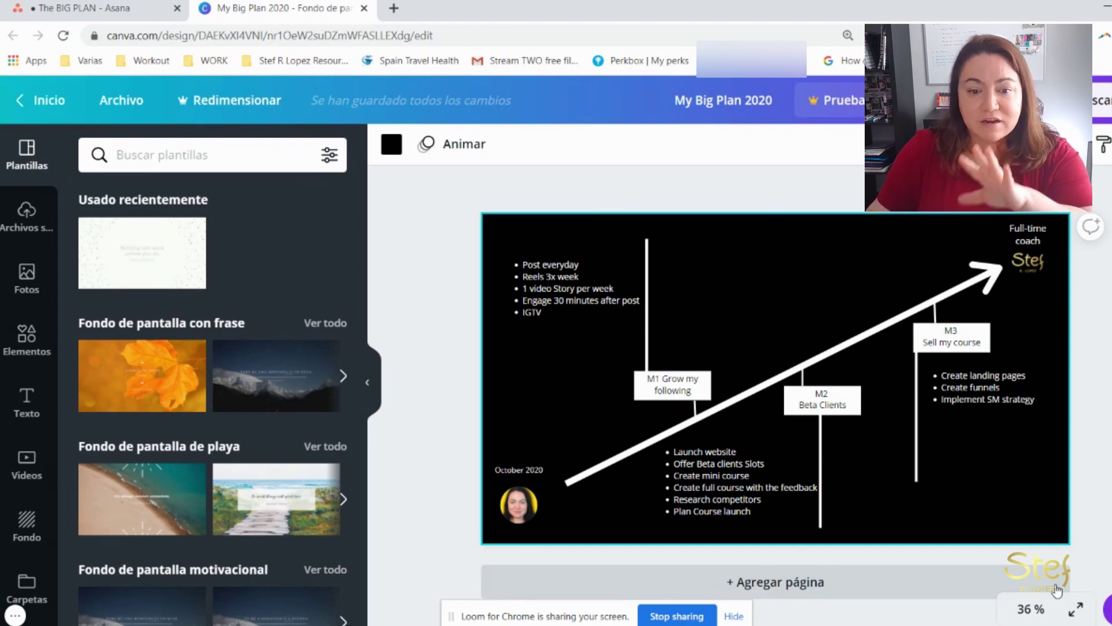
- Switch to The BIG PLAN board in Asana and review the milestone and monthly columns from October to December
{"action": "left_click", "coordinate": [119, 9]}
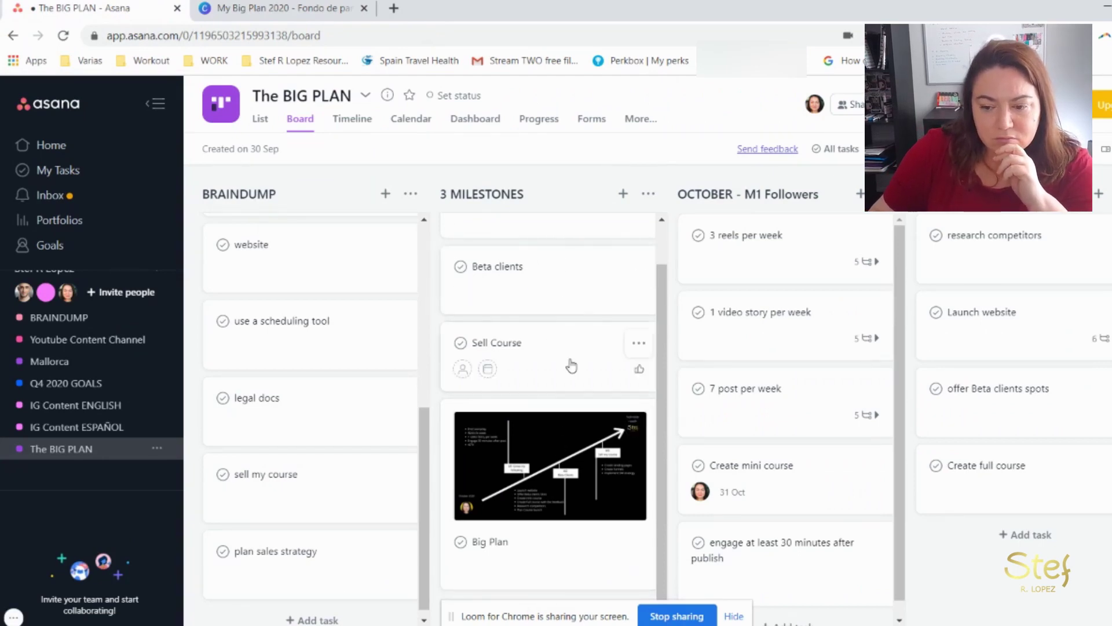
{"action": "scroll", "coordinate": [568, 356], "scroll_direction": "up", "scroll_amount": 1}
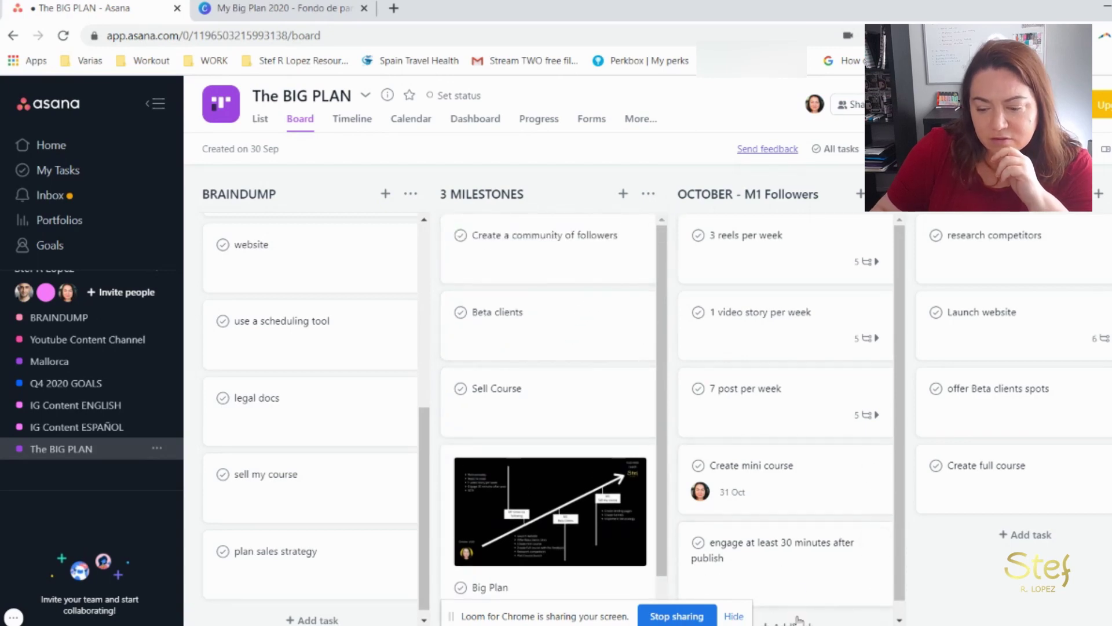
{"action": "scroll", "coordinate": [580, 405], "scroll_direction": "right", "scroll_amount": 5}
{"action": "scroll", "coordinate": [579, 405], "scroll_direction": "right", "scroll_amount": 3}
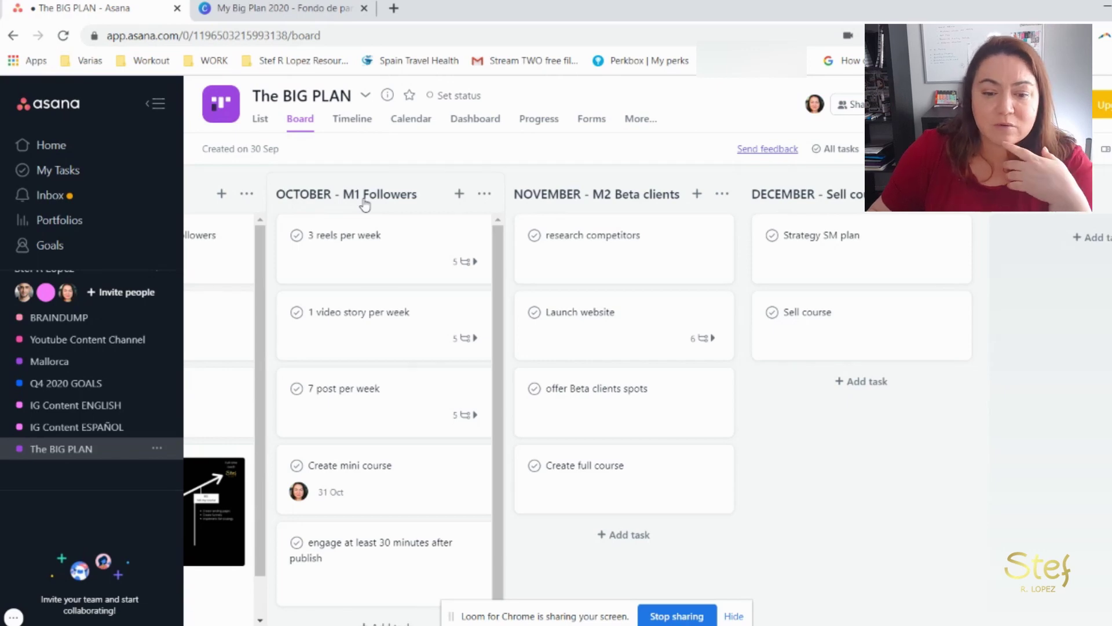
- In the October task "3 reels per week", rename the last subtask as "week 5"
{"action": "left_click", "coordinate": [376, 249]}
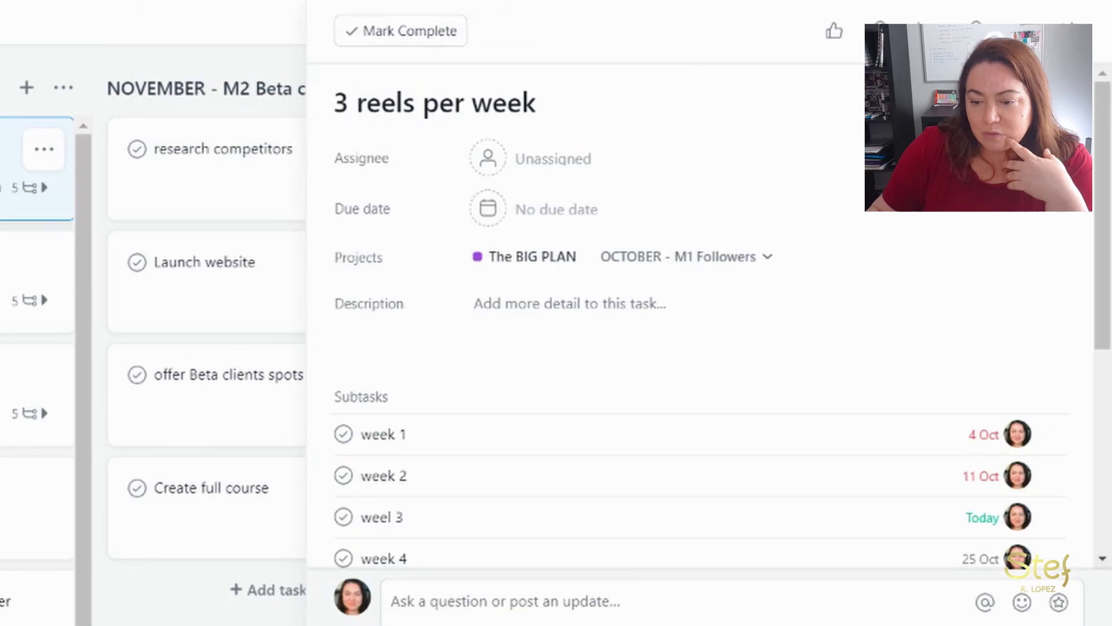
{"action": "scroll", "coordinate": [857, 220], "scroll_direction": "down", "scroll_amount": 2}
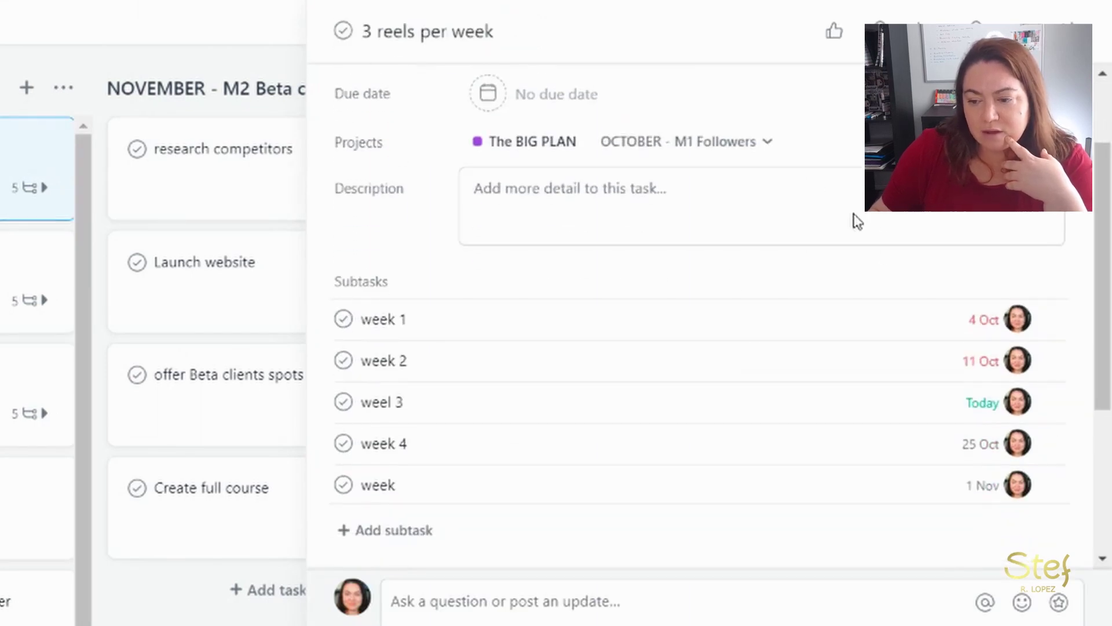
{"action": "scroll", "coordinate": [712, 288], "scroll_direction": "down", "scroll_amount": 5}
{"action": "scroll", "coordinate": [703, 290], "scroll_direction": "up", "scroll_amount": 4}
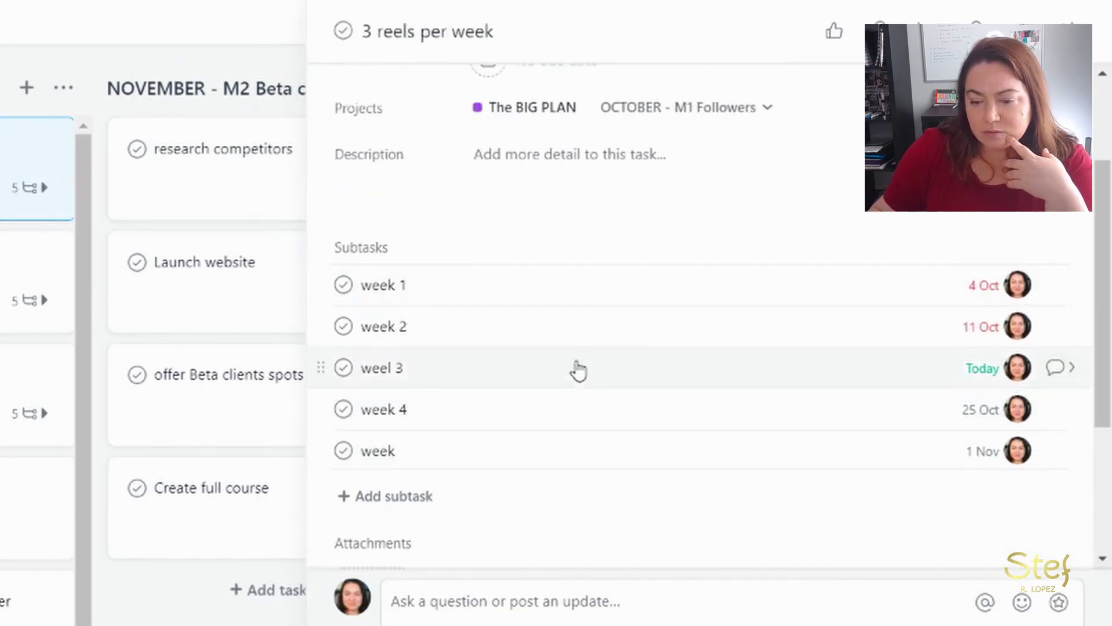
{"action": "left_click", "coordinate": [441, 451]}
{"action": "type", "text": "5"}
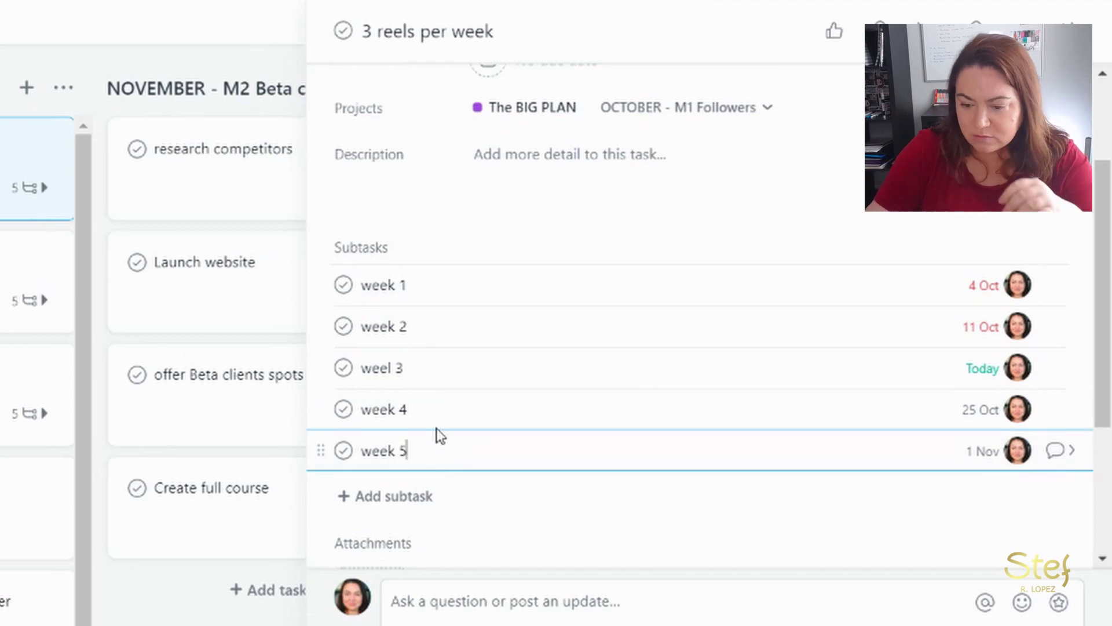
{"action": "left_click", "coordinate": [668, 551]}
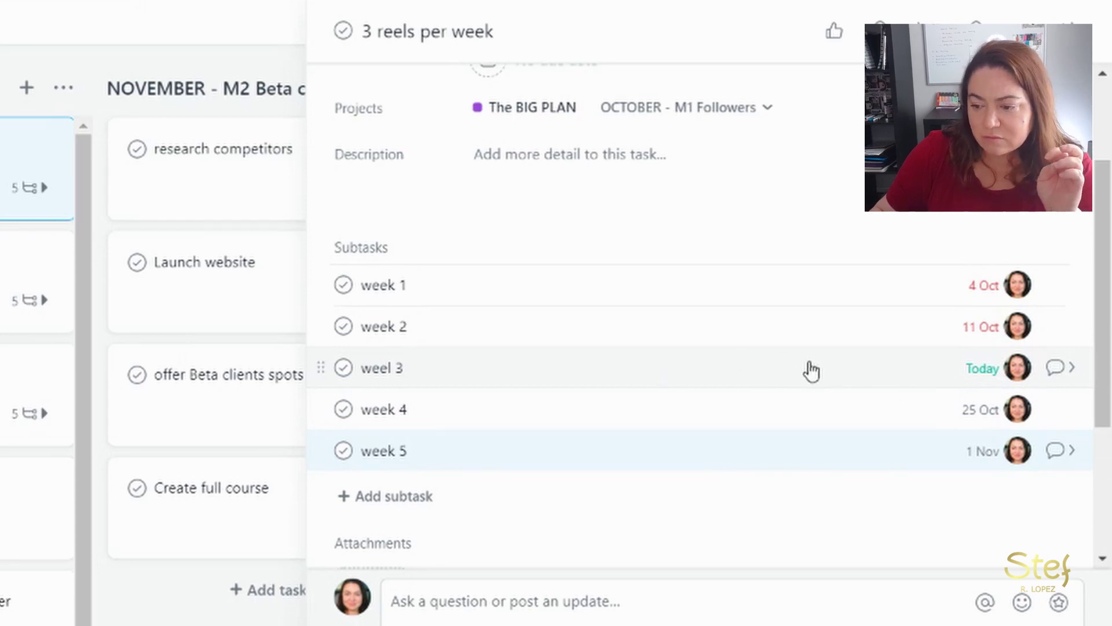
- Mark the first three weekly subtasks of "3 reels per week" as complete and close the task details
{"action": "left_click", "coordinate": [344, 285]}
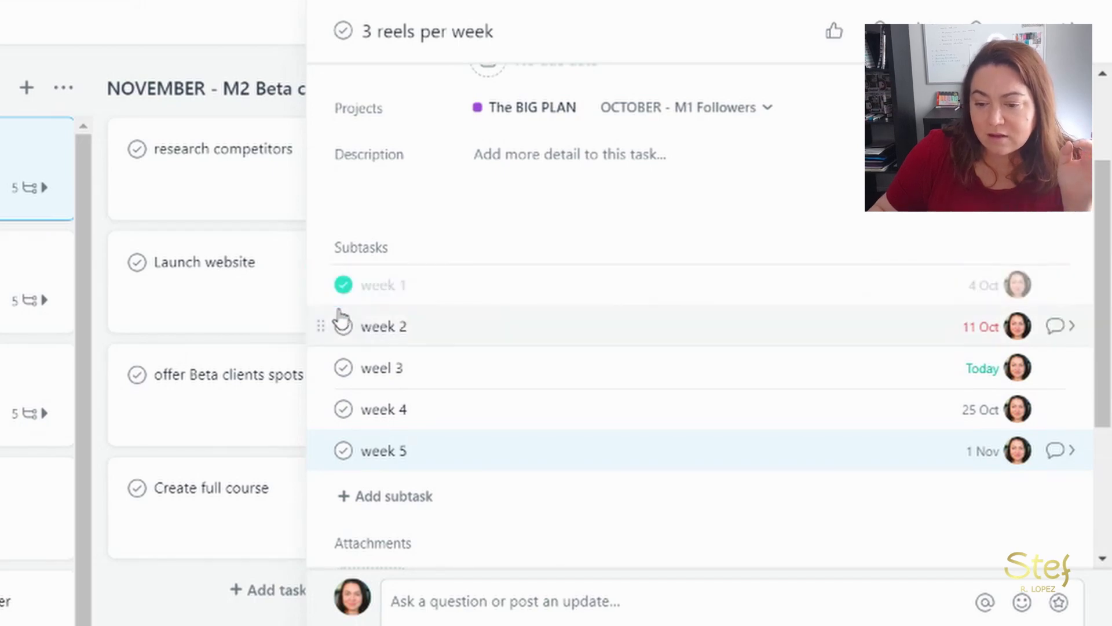
{"action": "left_click", "coordinate": [345, 329]}
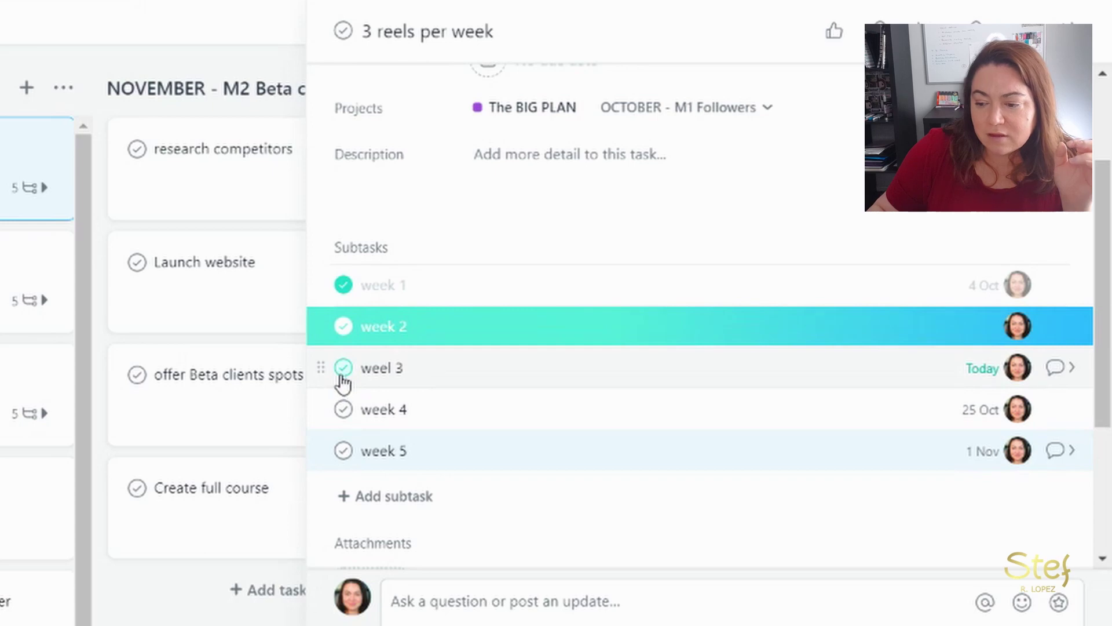
{"action": "left_click", "coordinate": [343, 377]}
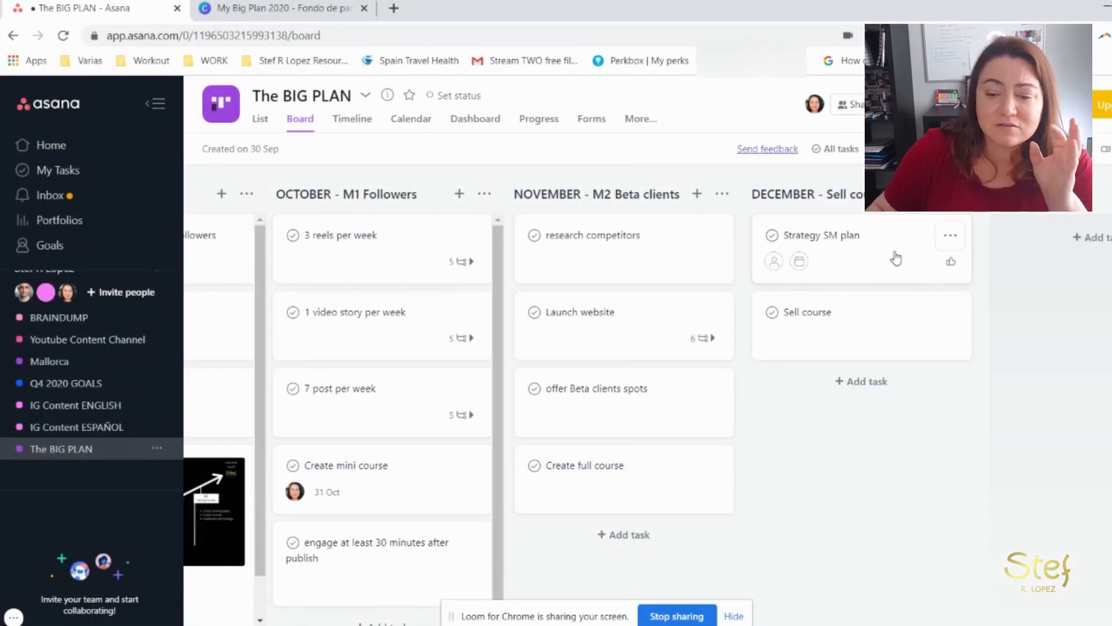
- Open the October task "1 video story per week" and mark its week 1, week 2 and week 3 subtasks complete
{"action": "left_click", "coordinate": [362, 322]}
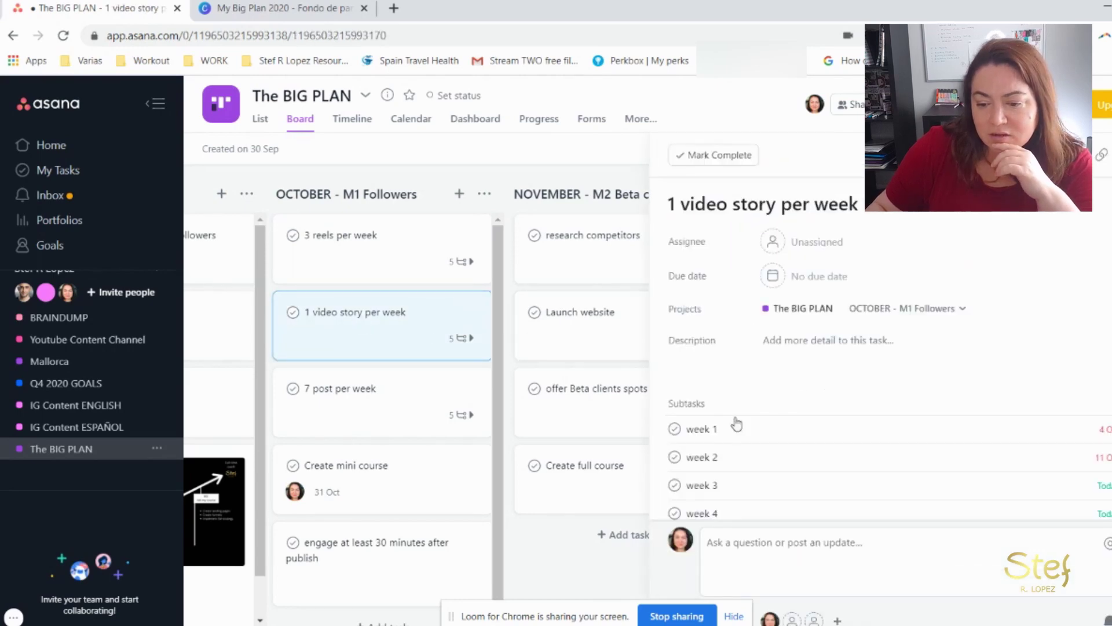
{"action": "scroll", "coordinate": [786, 394], "scroll_direction": "down", "scroll_amount": 3}
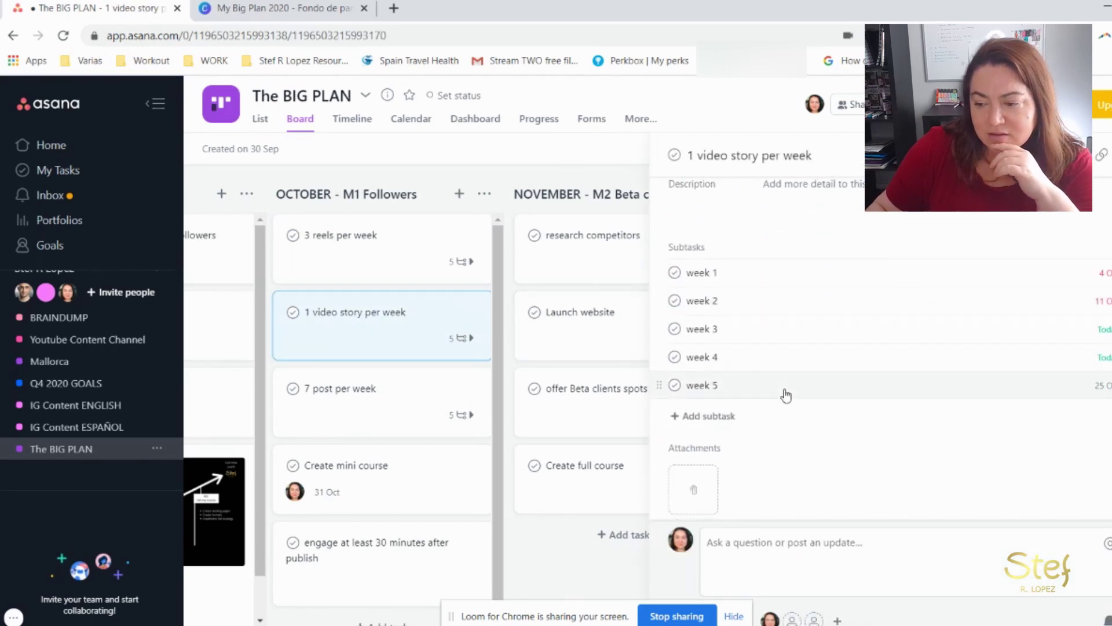
{"action": "left_click", "coordinate": [675, 272]}
{"action": "left_click", "coordinate": [675, 301]}
{"action": "left_click", "coordinate": [675, 329]}
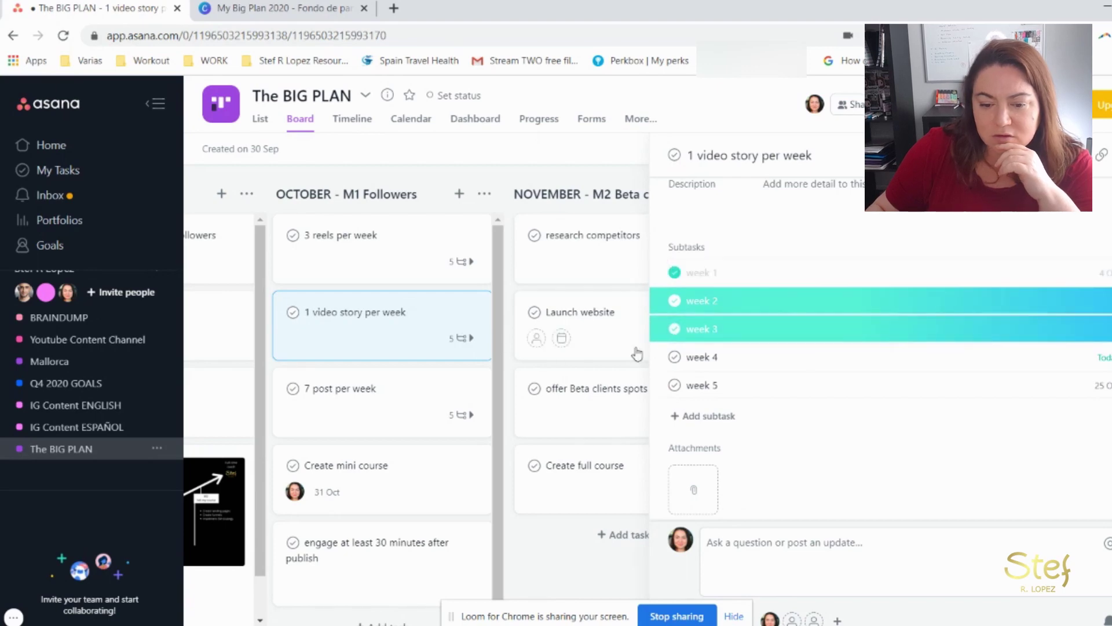
- Open the October task "7 post per week" and mark its week 1, week 2 and week 3 subtasks complete
{"action": "left_click", "coordinate": [362, 398]}
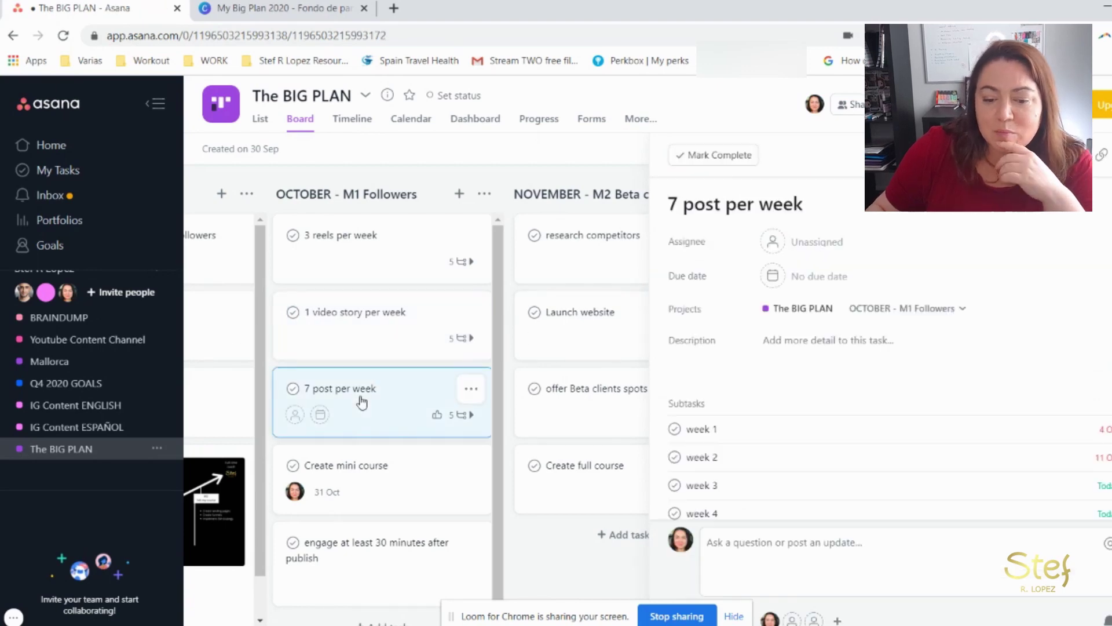
{"action": "scroll", "coordinate": [730, 330], "scroll_direction": "down", "scroll_amount": 3}
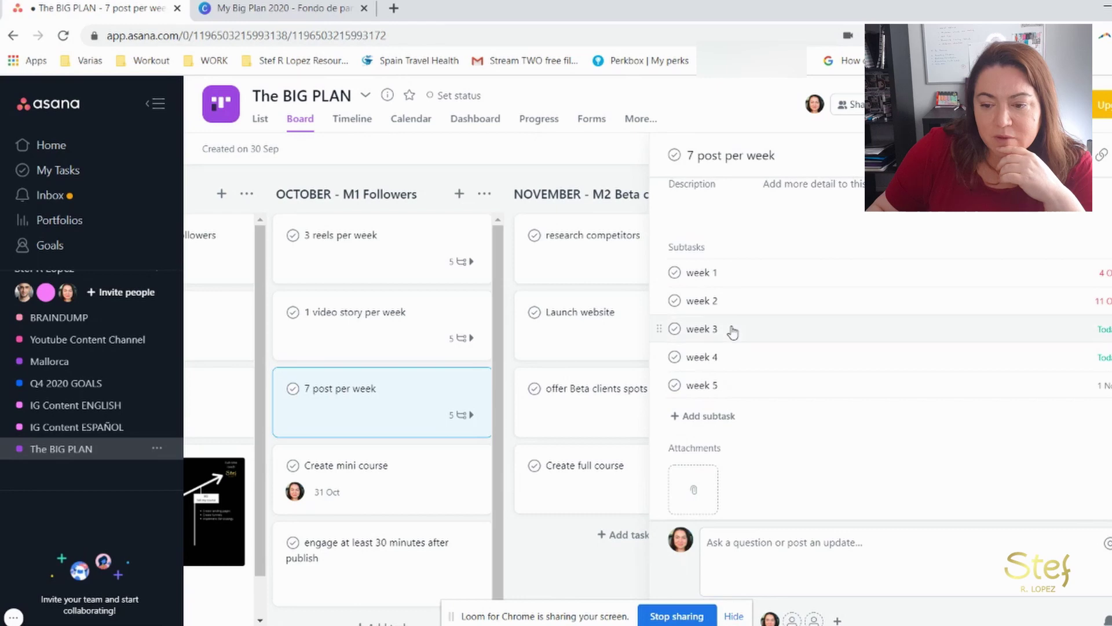
{"action": "left_click", "coordinate": [675, 272]}
{"action": "left_click", "coordinate": [674, 301]}
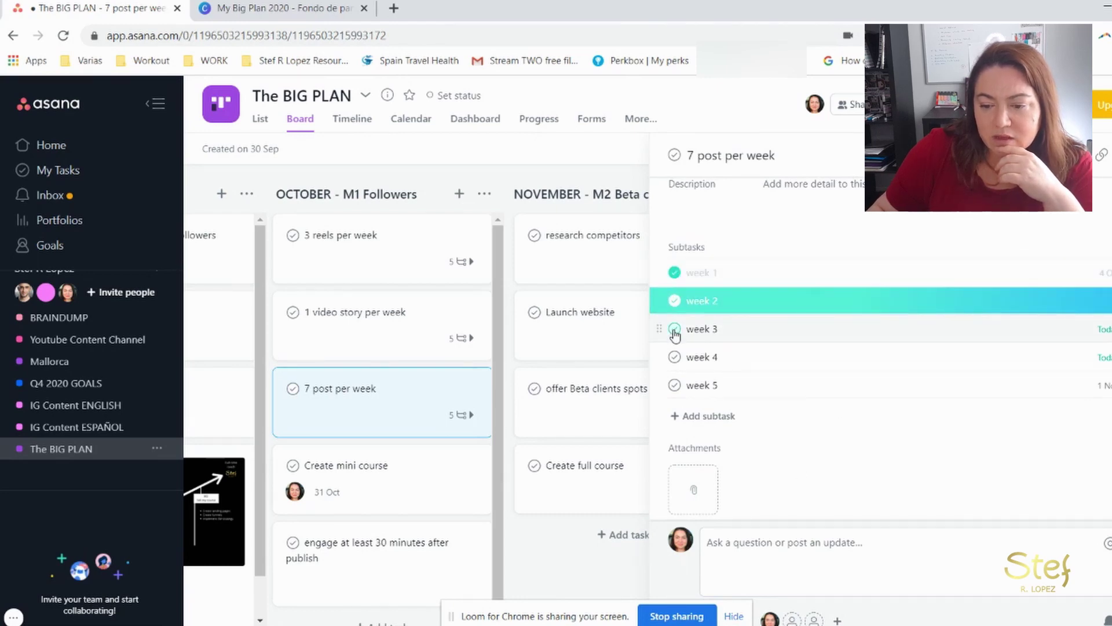
{"action": "left_click", "coordinate": [675, 330]}
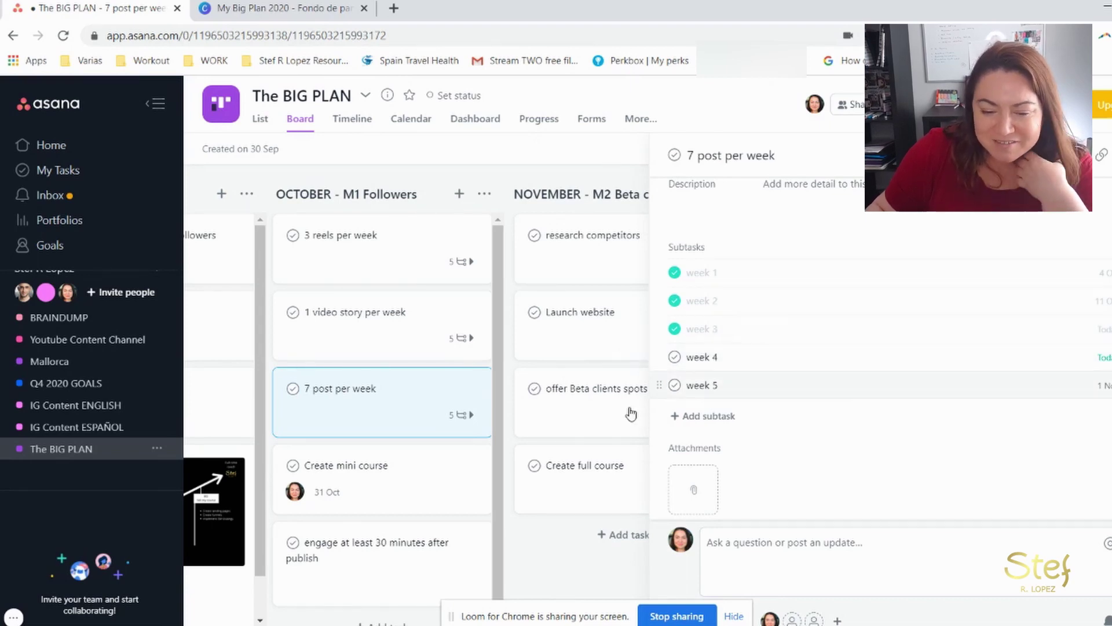
- Review the assignee, due date and activity of the "Create mini course" task, and close its details
{"action": "left_click", "coordinate": [407, 474]}
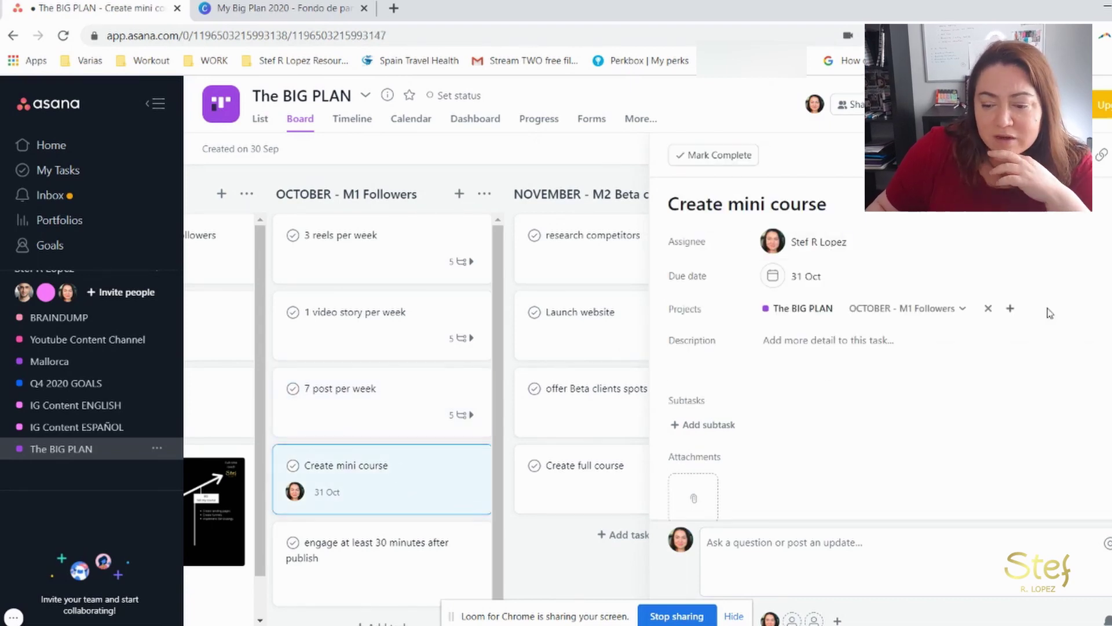
{"action": "scroll", "coordinate": [1018, 336], "scroll_direction": "down", "scroll_amount": 2}
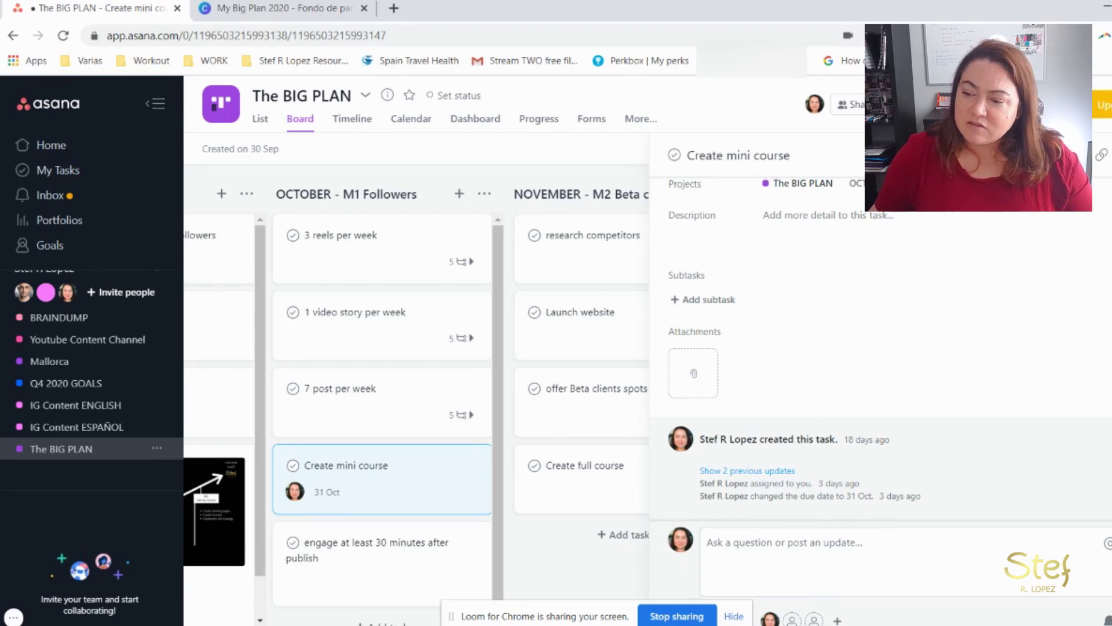
{"action": "key", "text": "Escape"}
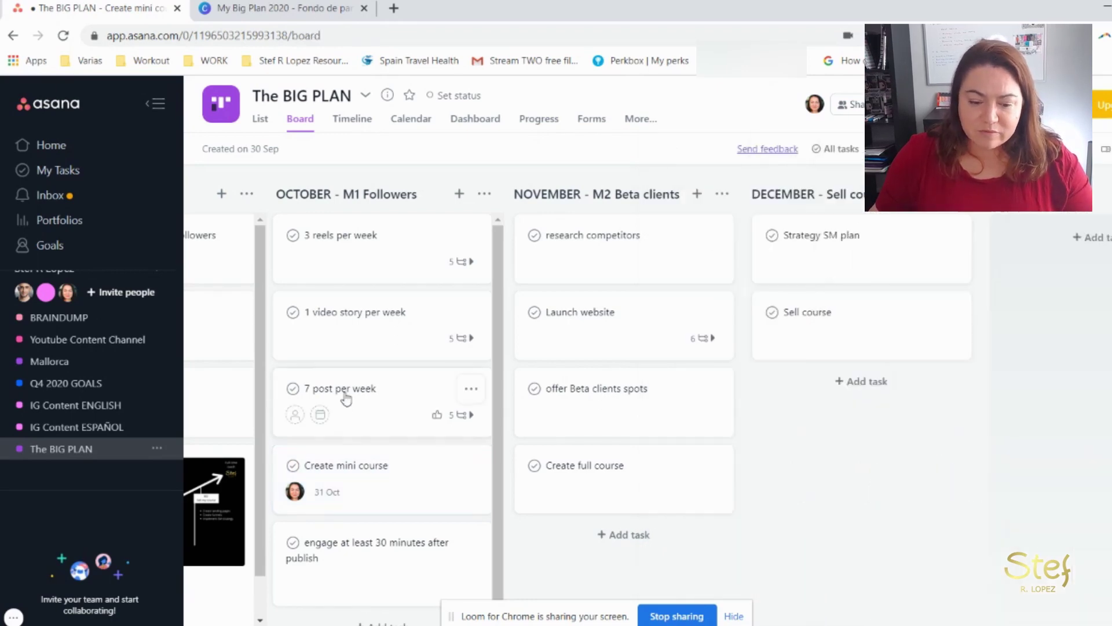
{"action": "scroll", "coordinate": [369, 403], "scroll_direction": "down", "scroll_amount": 1}
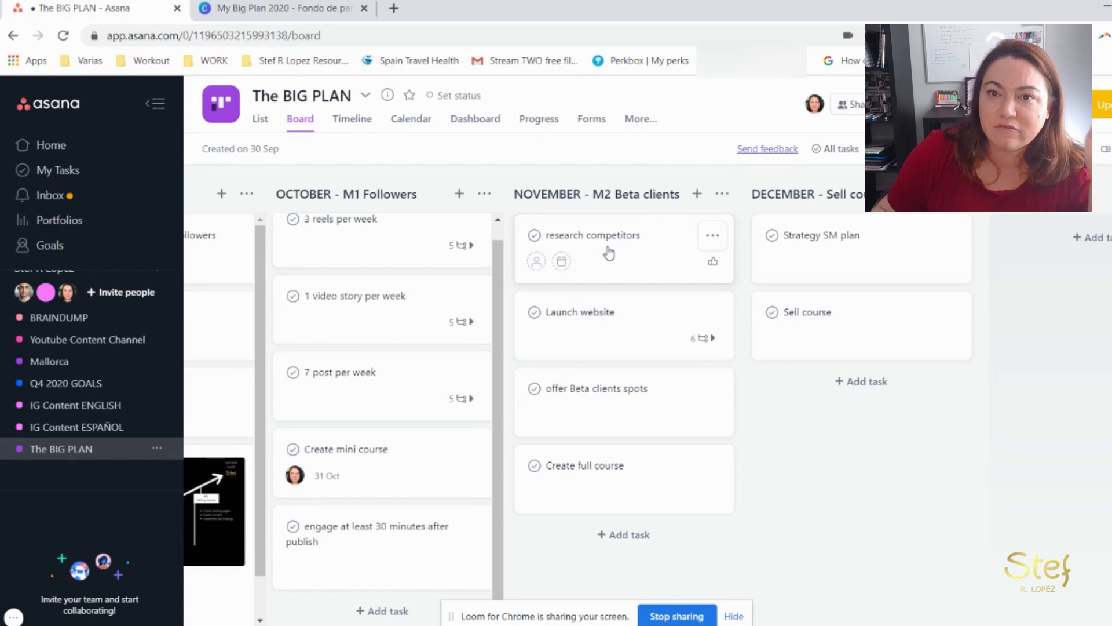
- Review the subtasks of the November task "Launch website" and close its details
{"action": "left_click", "coordinate": [608, 319]}
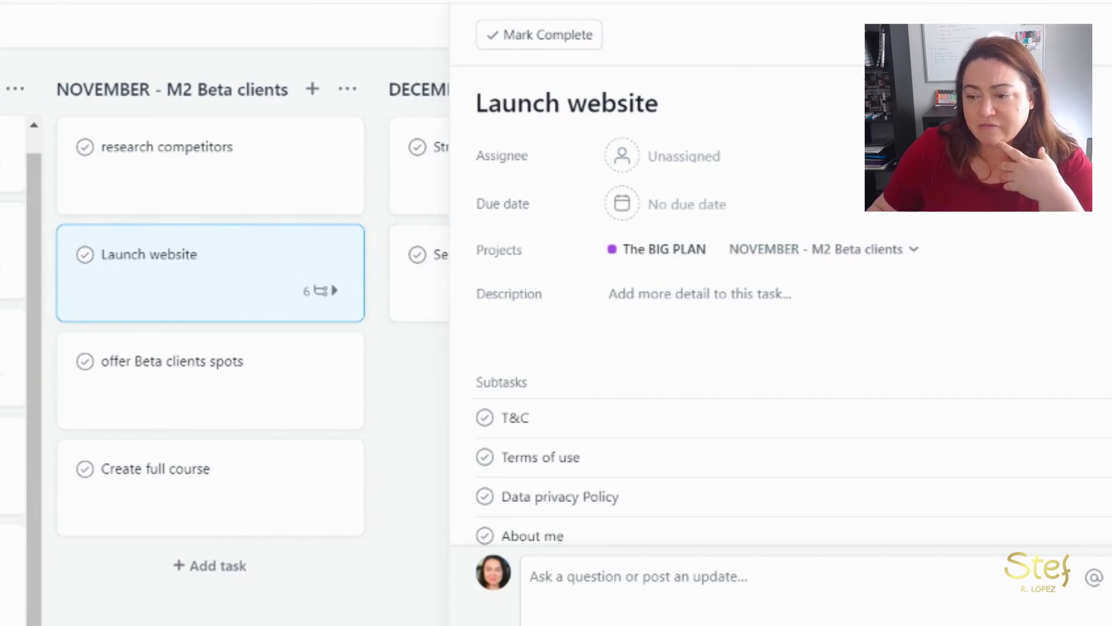
{"action": "scroll", "coordinate": [959, 289], "scroll_direction": "down", "scroll_amount": 4}
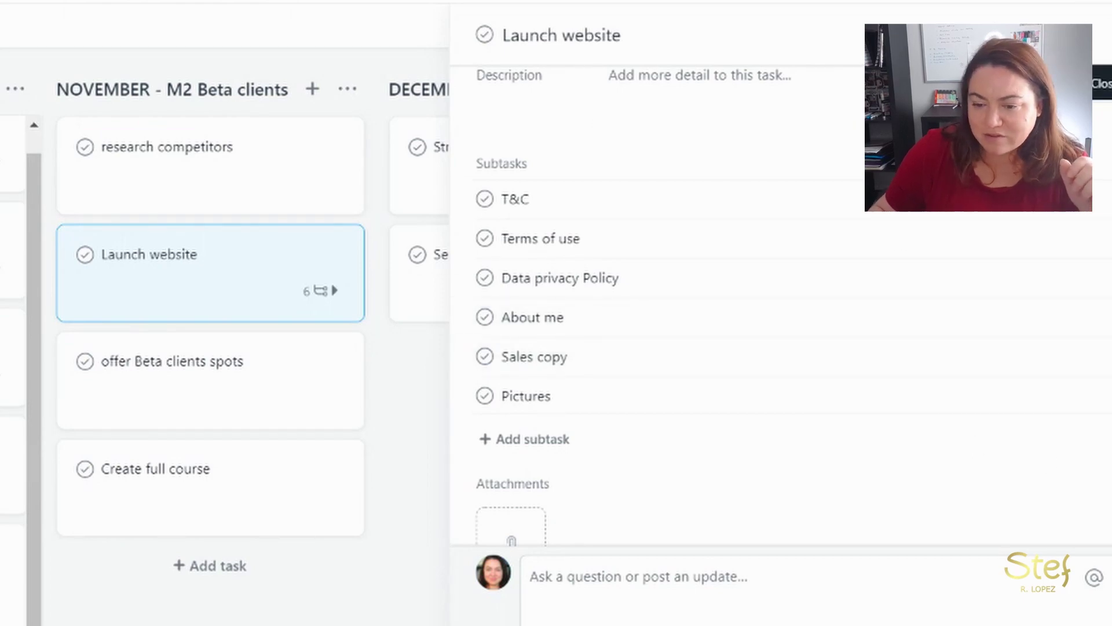
{"action": "left_click", "coordinate": [1103, 46]}
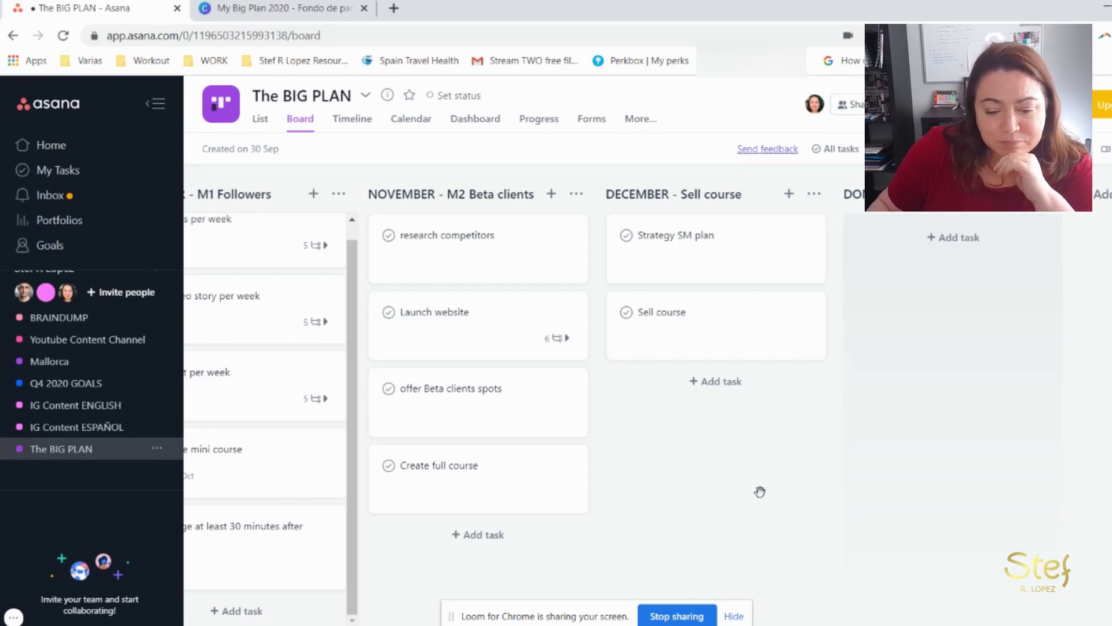
- Look over the whole board, from the December column back to the BRAINDUMP column
{"action": "left_click_drag", "start_coordinate": [679, 462], "coordinate": [960, 457]}
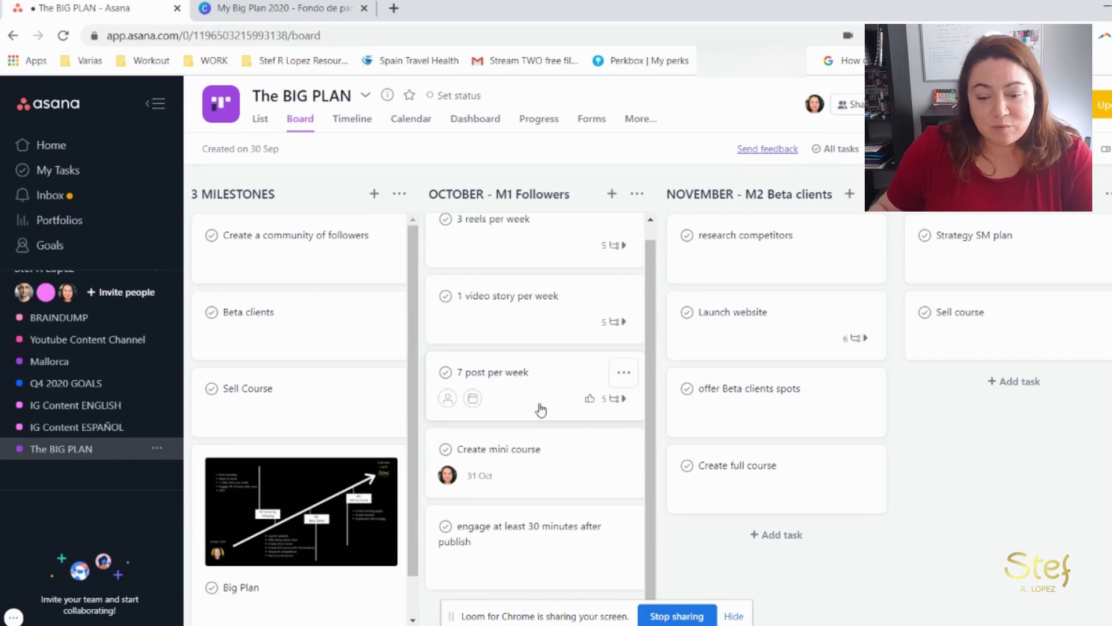
{"action": "scroll", "coordinate": [520, 220], "scroll_direction": "up", "scroll_amount": 1}
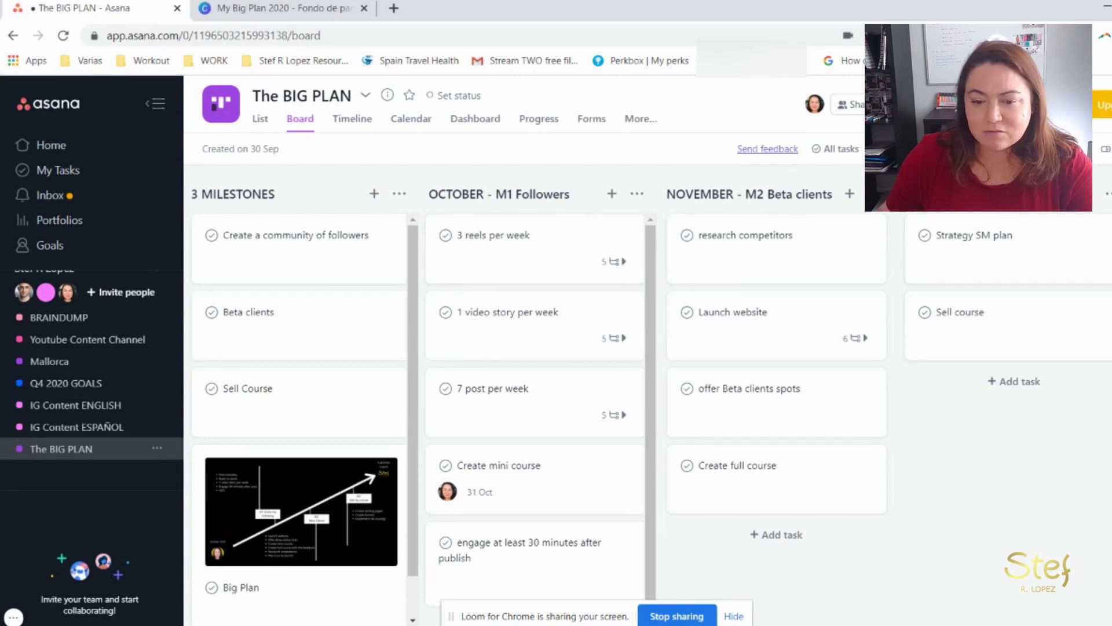
{"action": "scroll", "coordinate": [637, 406], "scroll_direction": "left", "scroll_amount": 4}
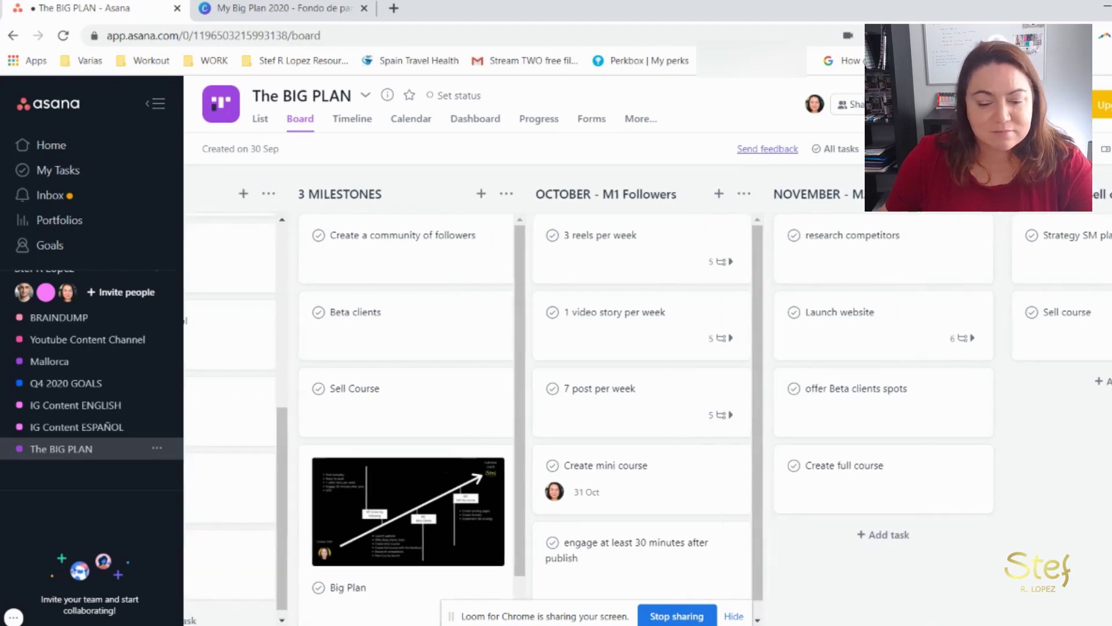
{"action": "scroll", "coordinate": [637, 406], "scroll_direction": "right", "scroll_amount": 5}
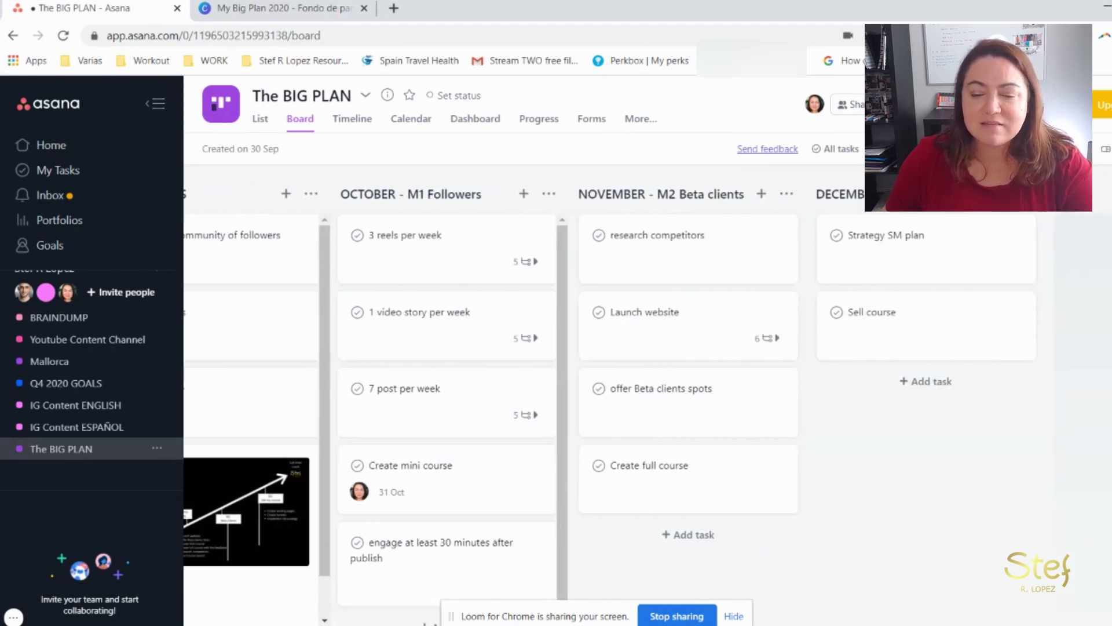
{"action": "scroll", "coordinate": [370, 374], "scroll_direction": "left", "scroll_amount": 5}
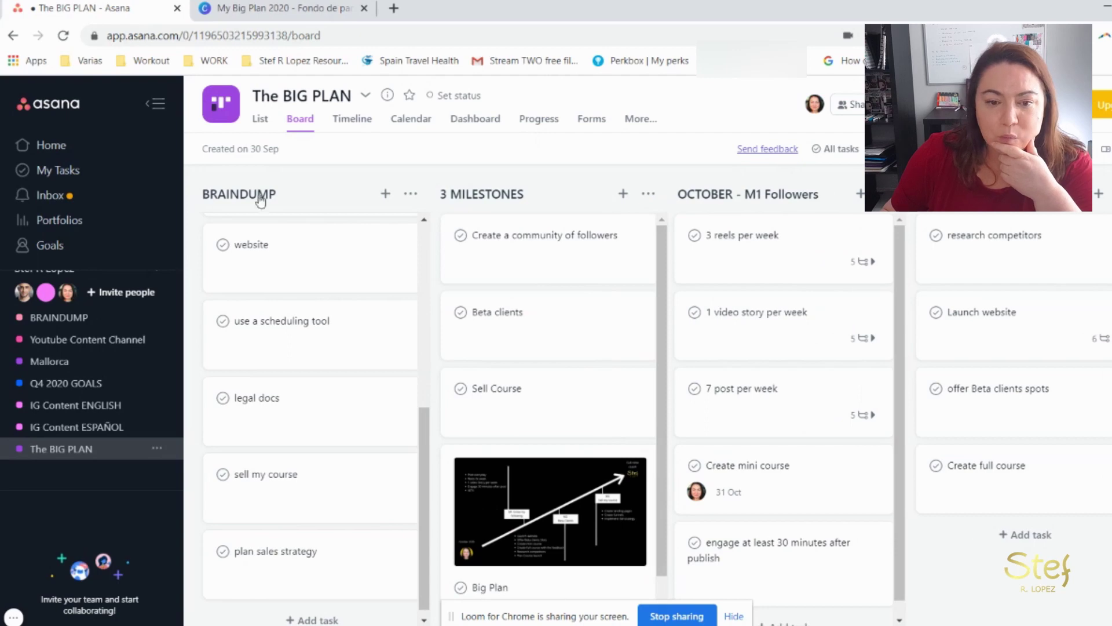
- Switch to the My Big Plan 2020 design in Canva, show it full screen and hide the screen-sharing notice
{"action": "left_click", "coordinate": [263, 11]}
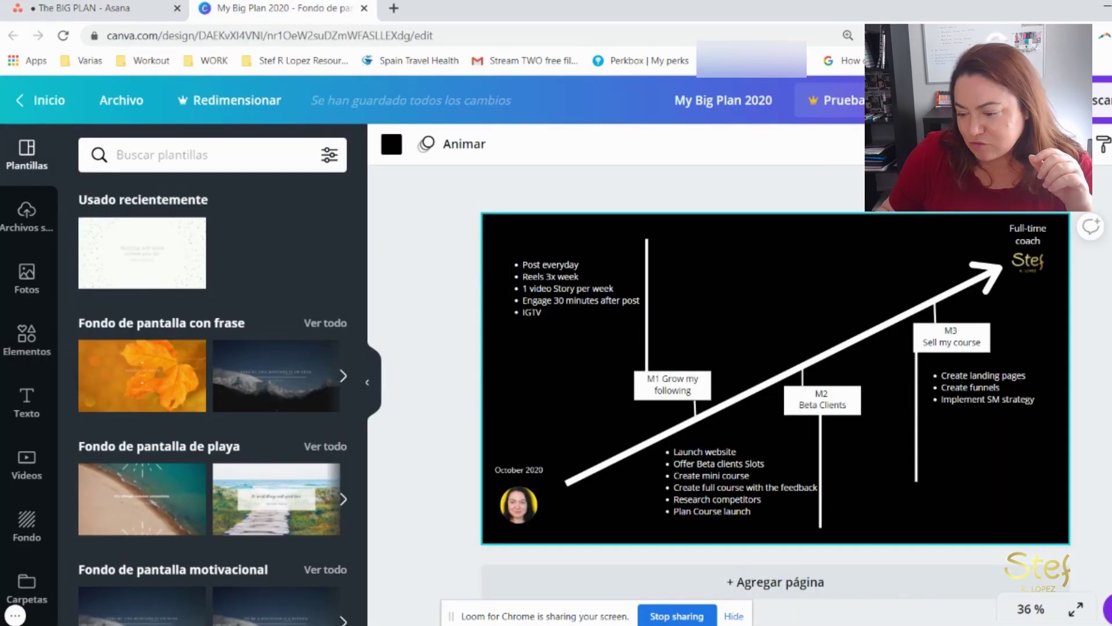
{"action": "left_click", "coordinate": [1075, 608]}
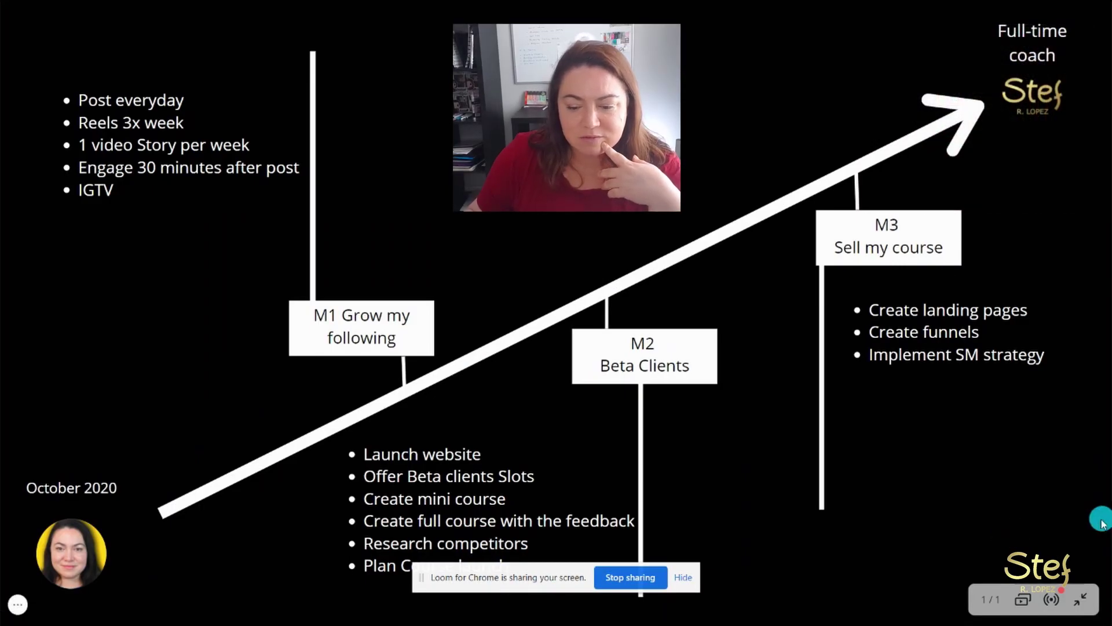
{"action": "left_click", "coordinate": [682, 578]}
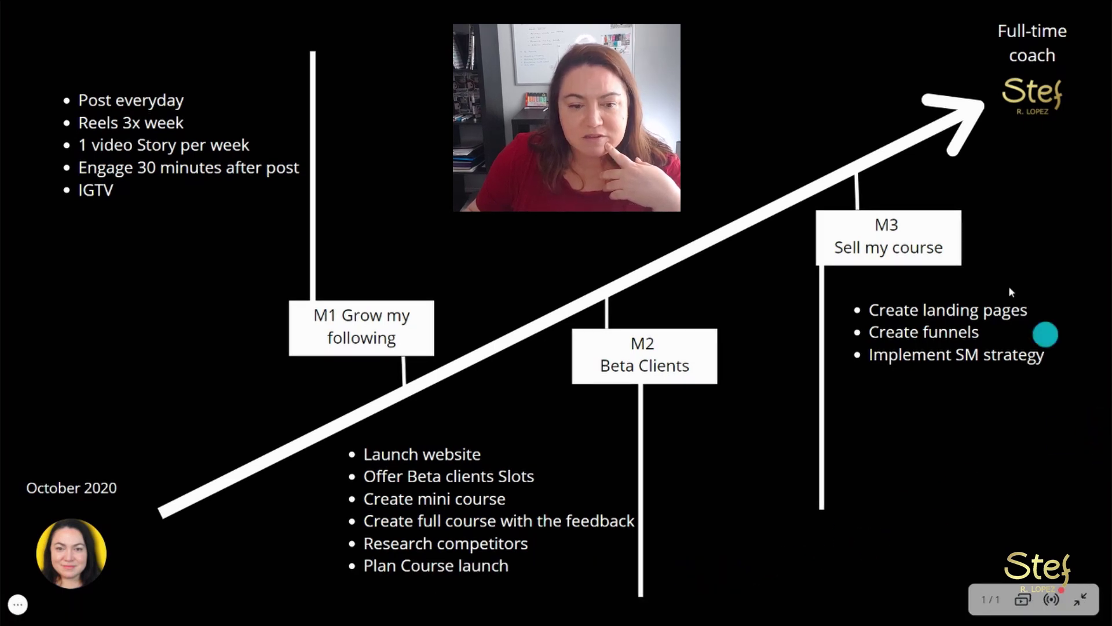